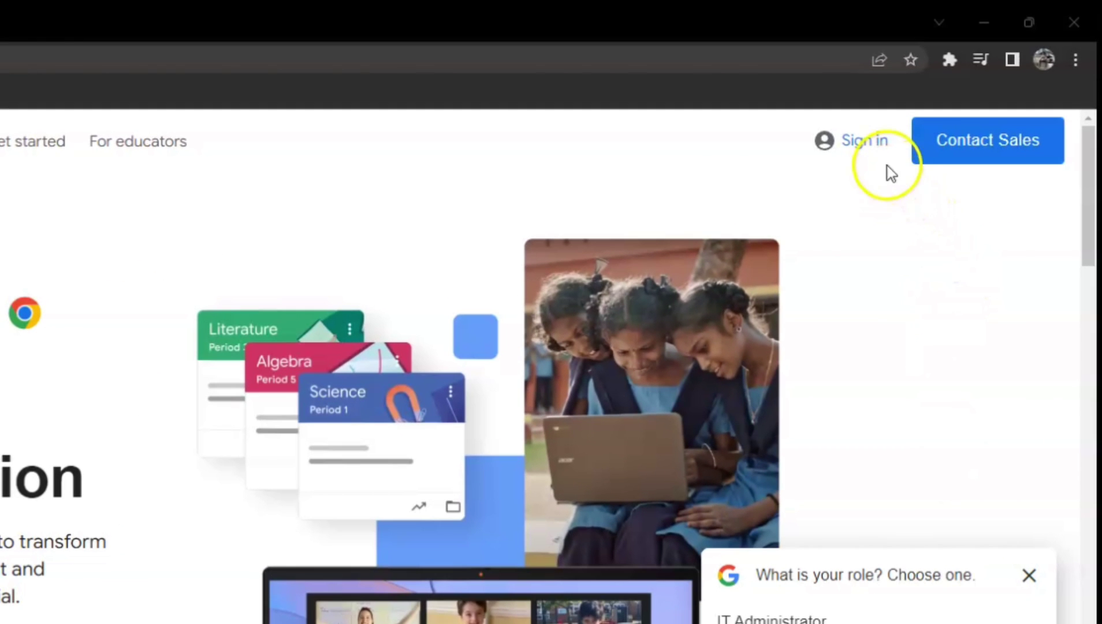
- Show the Sign in dropdown listing Classroom, Workspace Admin and Cloud
click(963, 82)
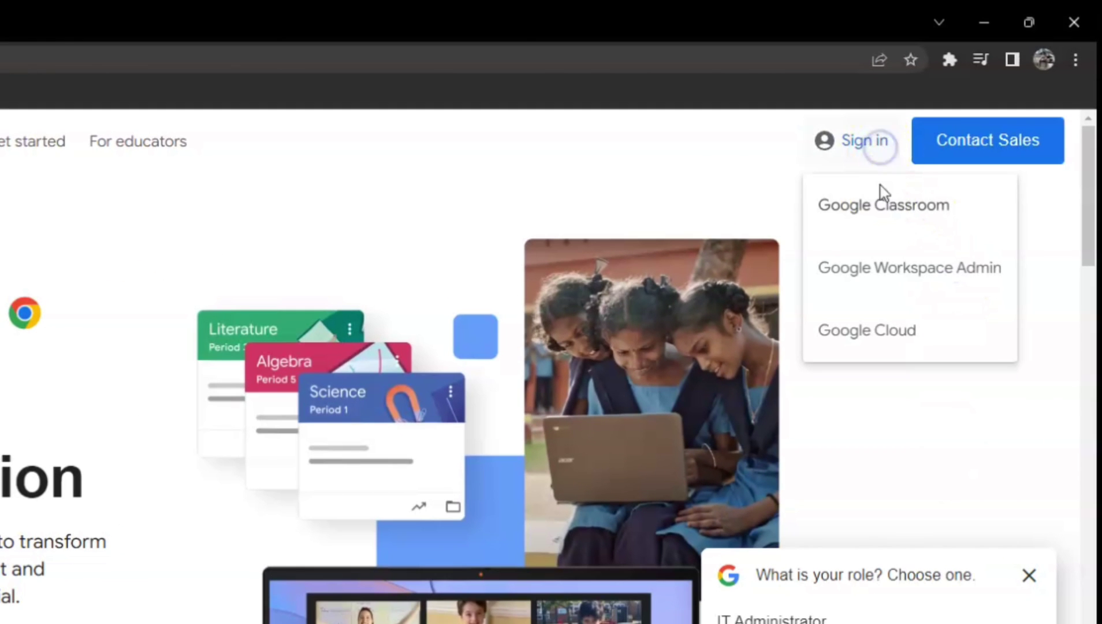
- Open Google Classroom from the Sign in list and continue with the shown account
click(883, 205)
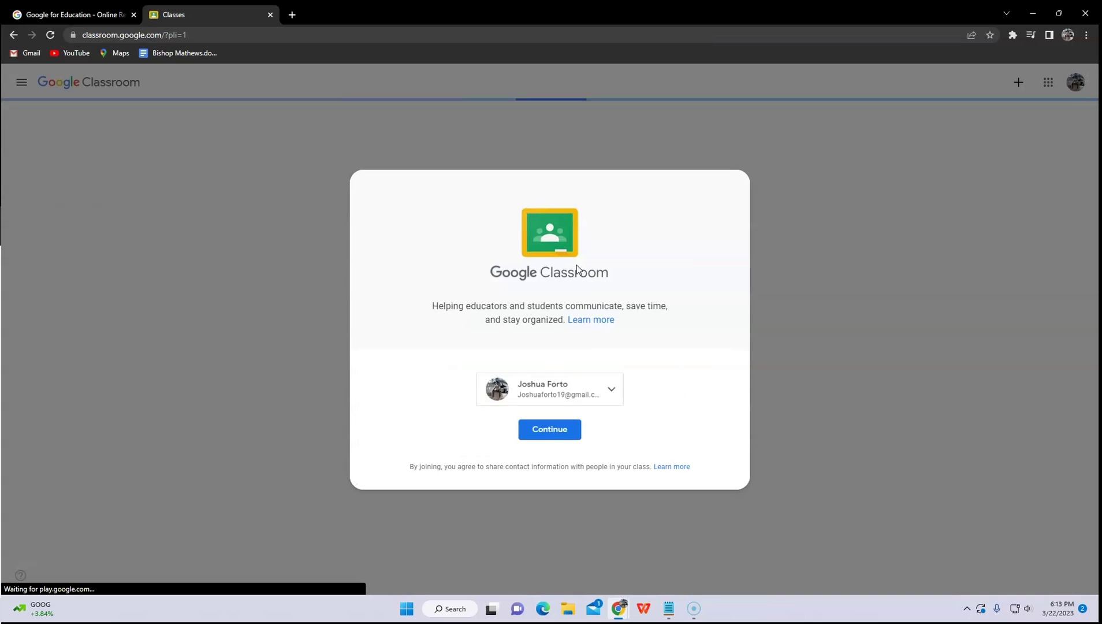
click(575, 429)
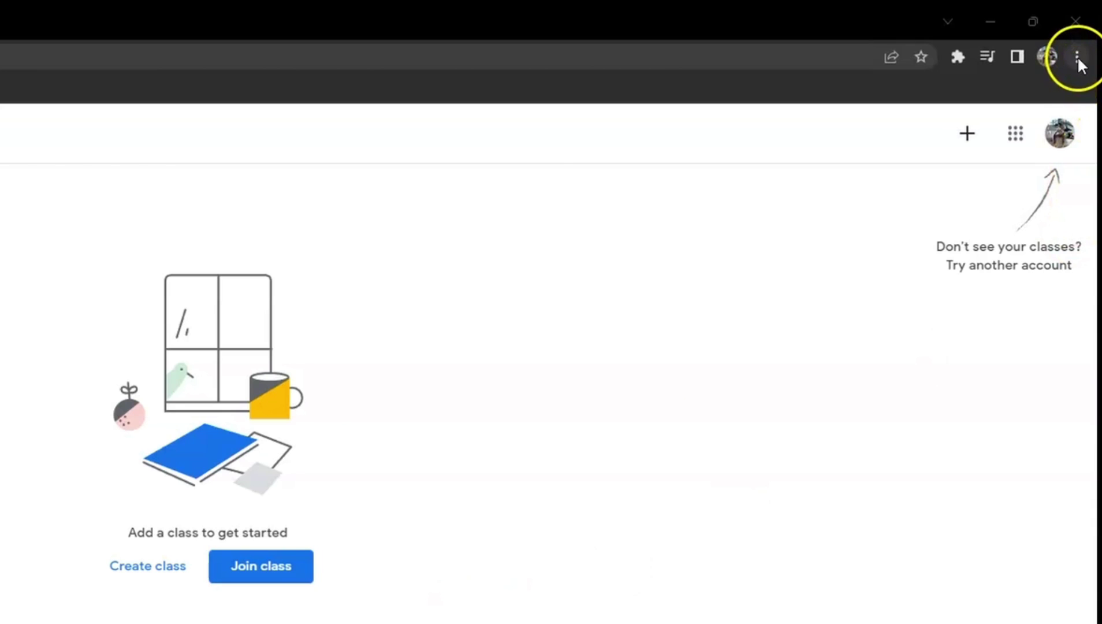
- Create a Google Classroom shortcut with Open as window ticked, then close its window
click(1077, 56)
mouse_move(910, 323)
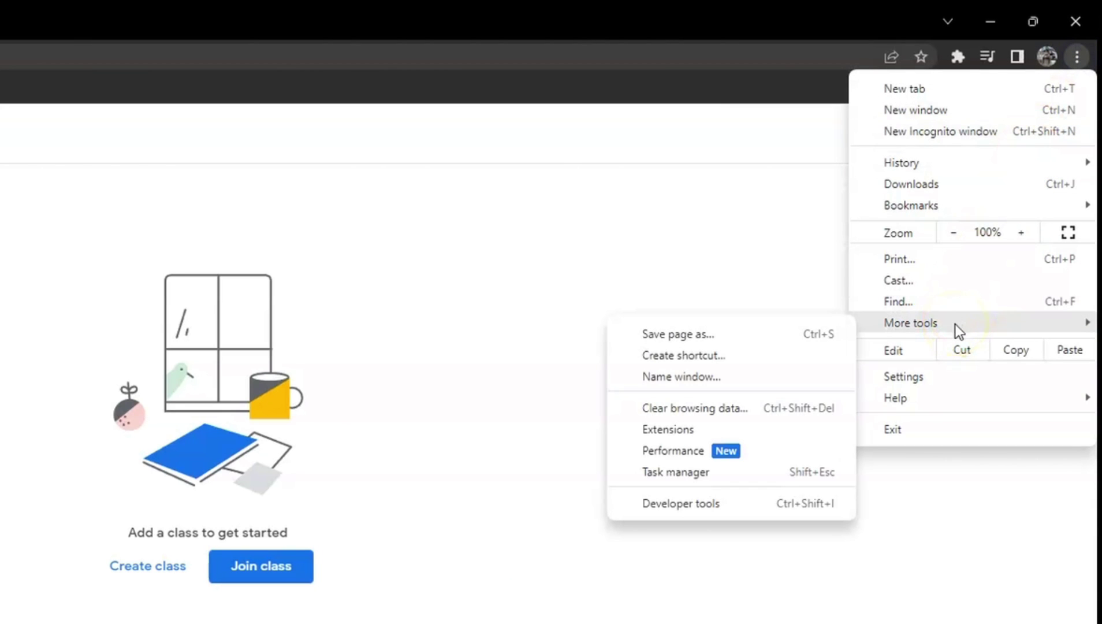
click(734, 361)
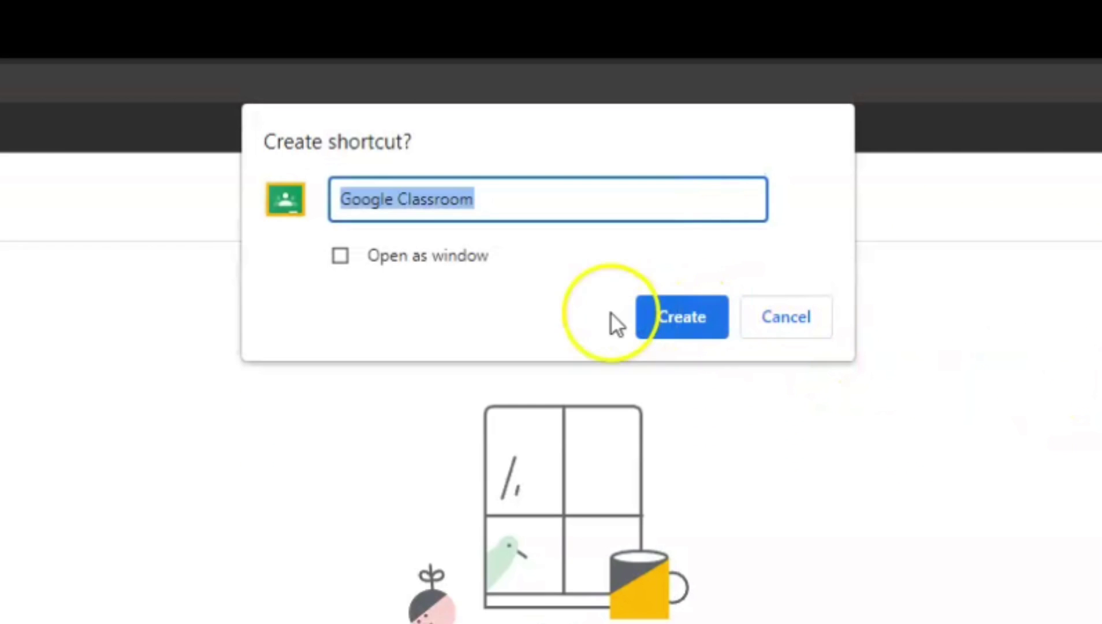
click(379, 254)
click(698, 324)
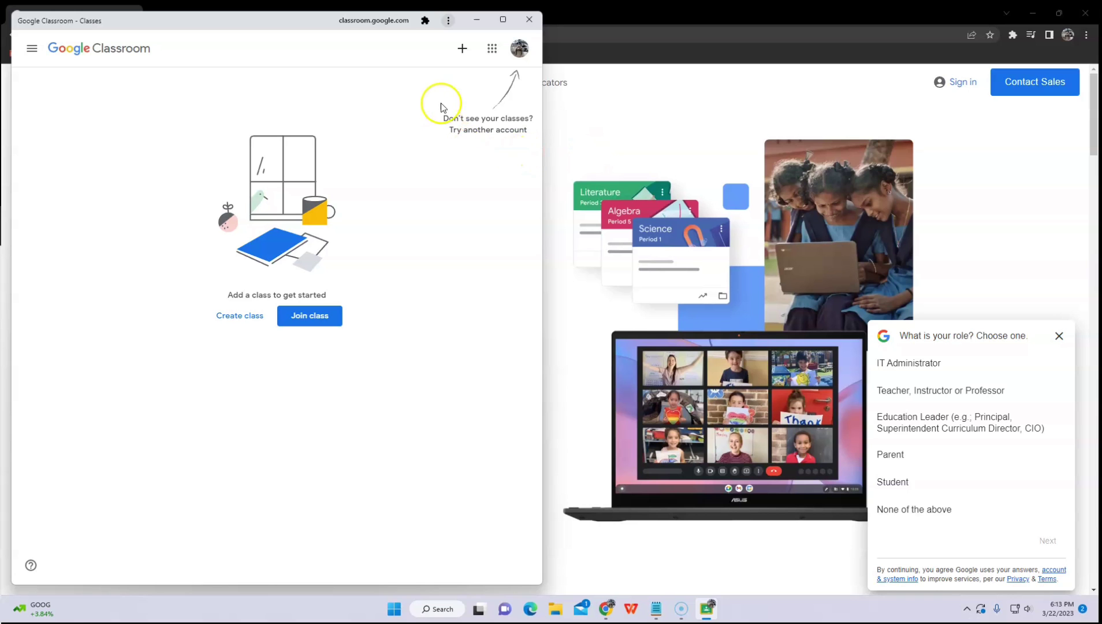
click(529, 19)
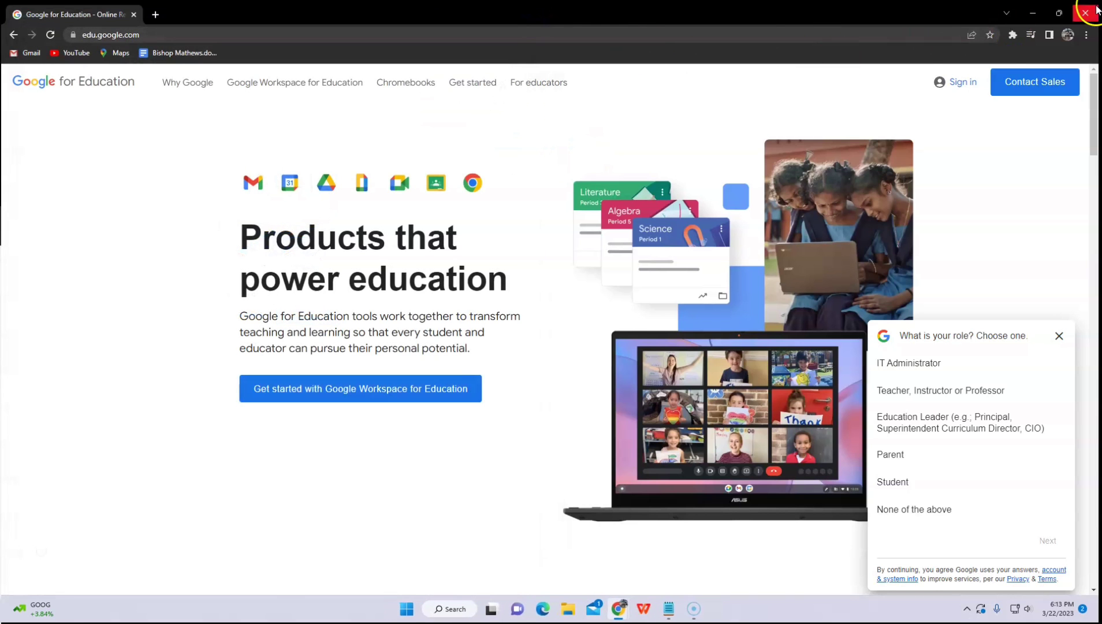
- Close Chrome, launch Classroom from its desktop icon, and centre its window on screen
click(1085, 12)
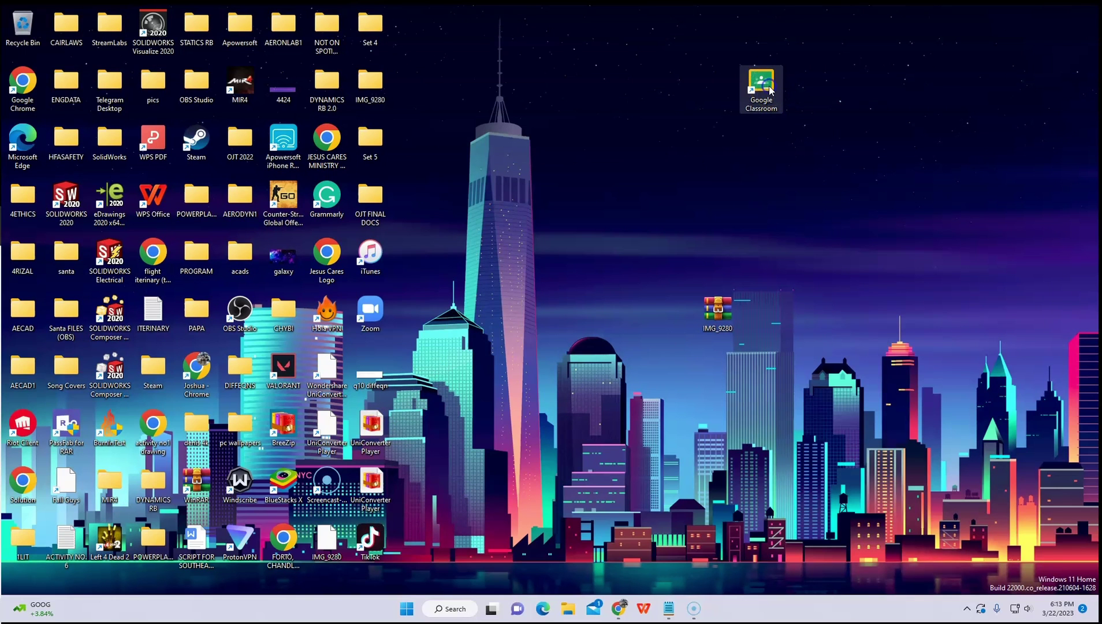
double_click(761, 84)
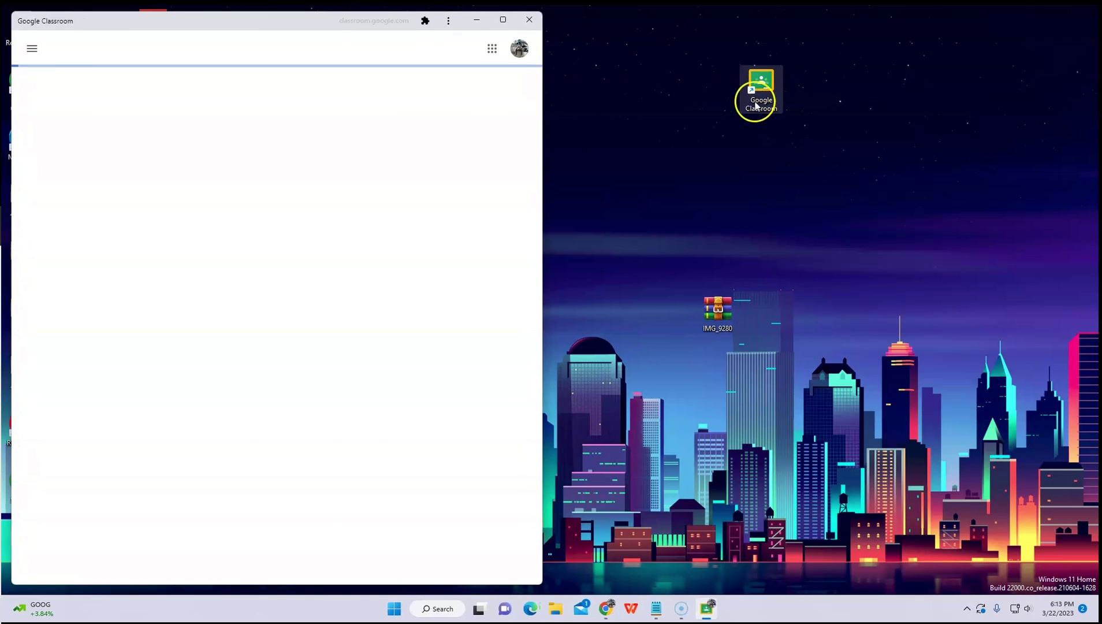
drag(310, 21, 586, 26)
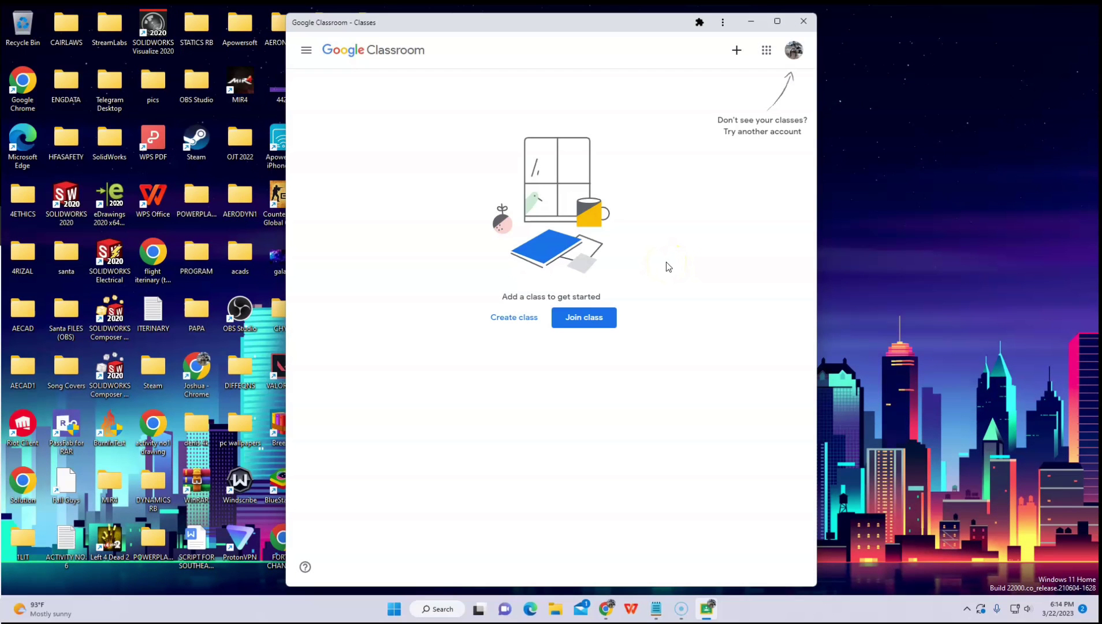
click(233, 503)
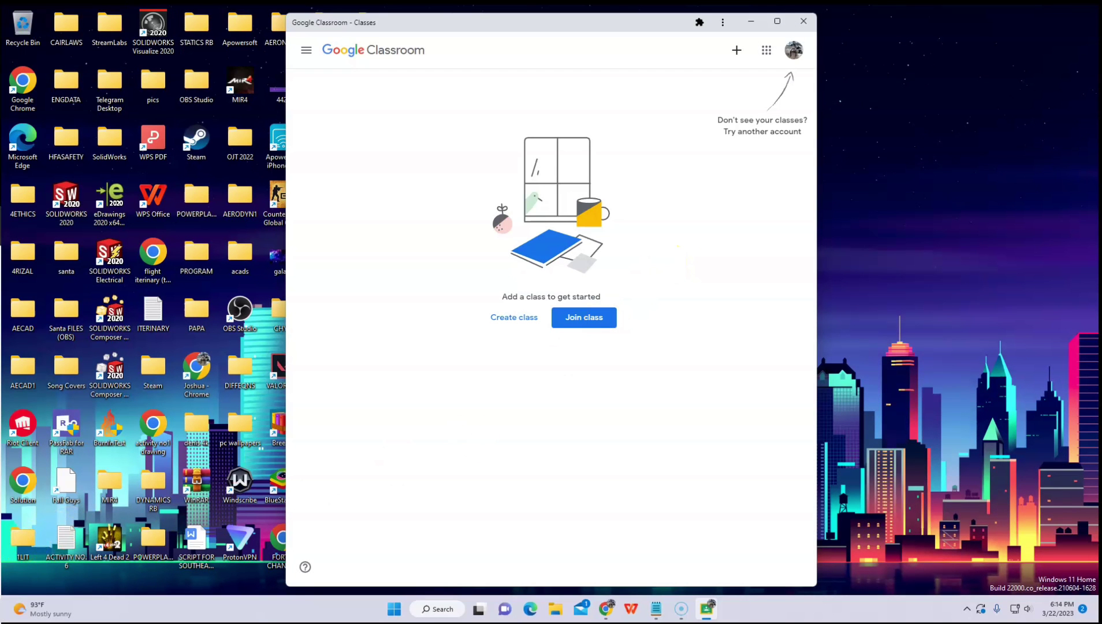